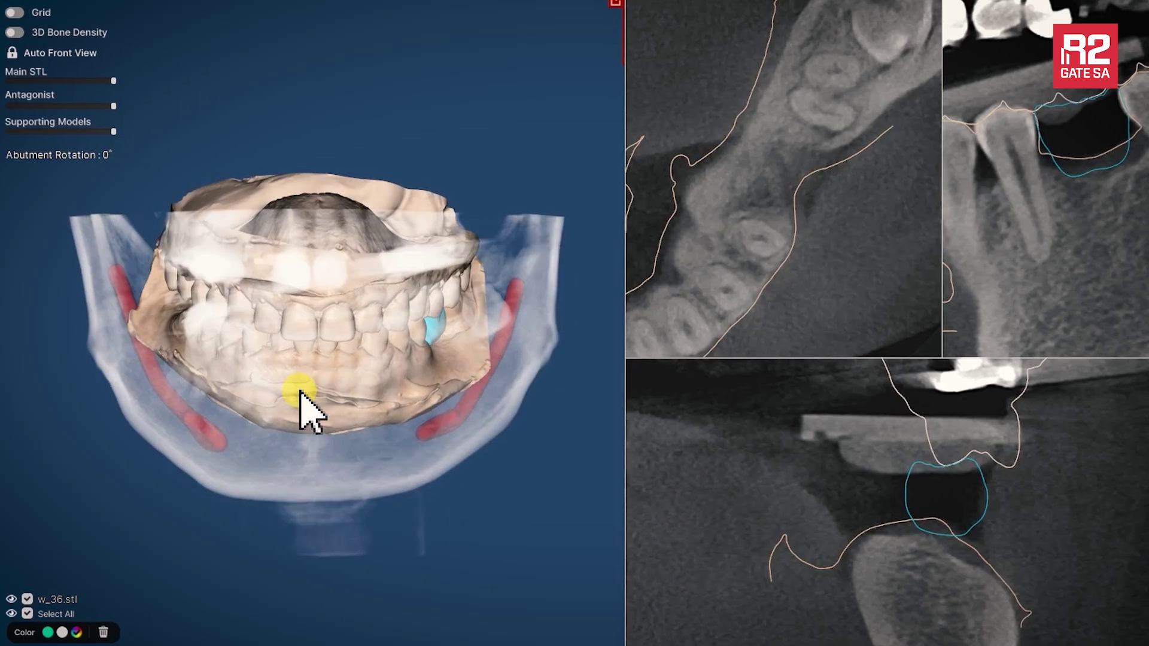
mouse_move(299, 391)
left_mouse_down()
mouse_move(325, 389)
mouse_move(223, 390)
mouse_move(297, 403)
left_mouse_up()
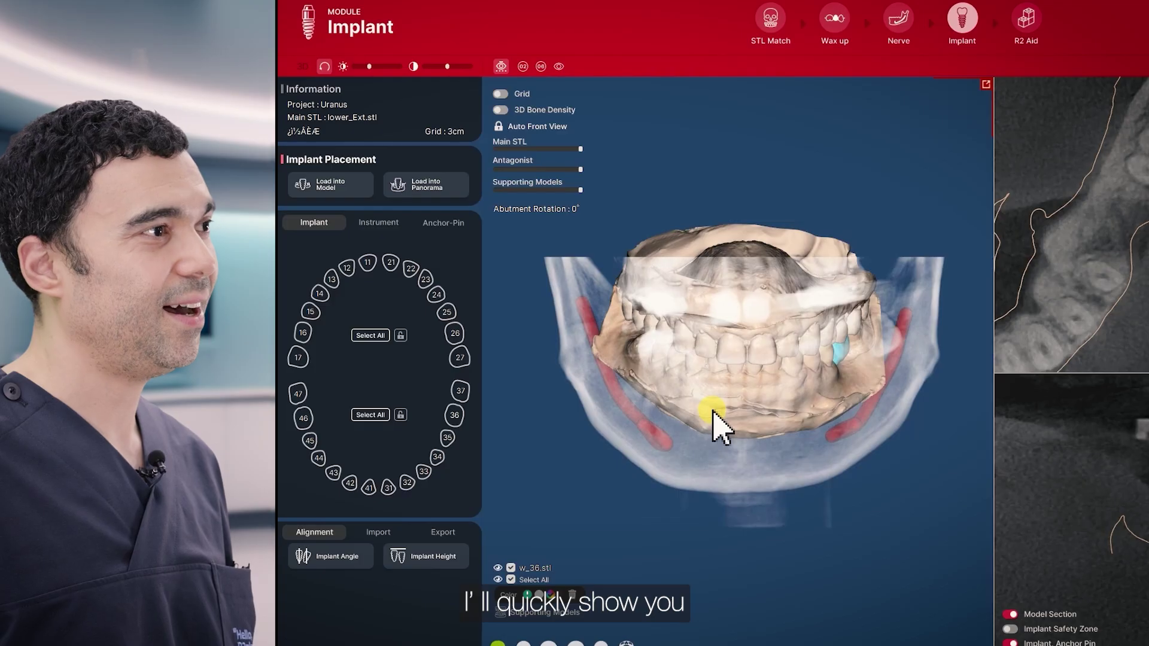
left_click_drag(712, 410, 704, 424)
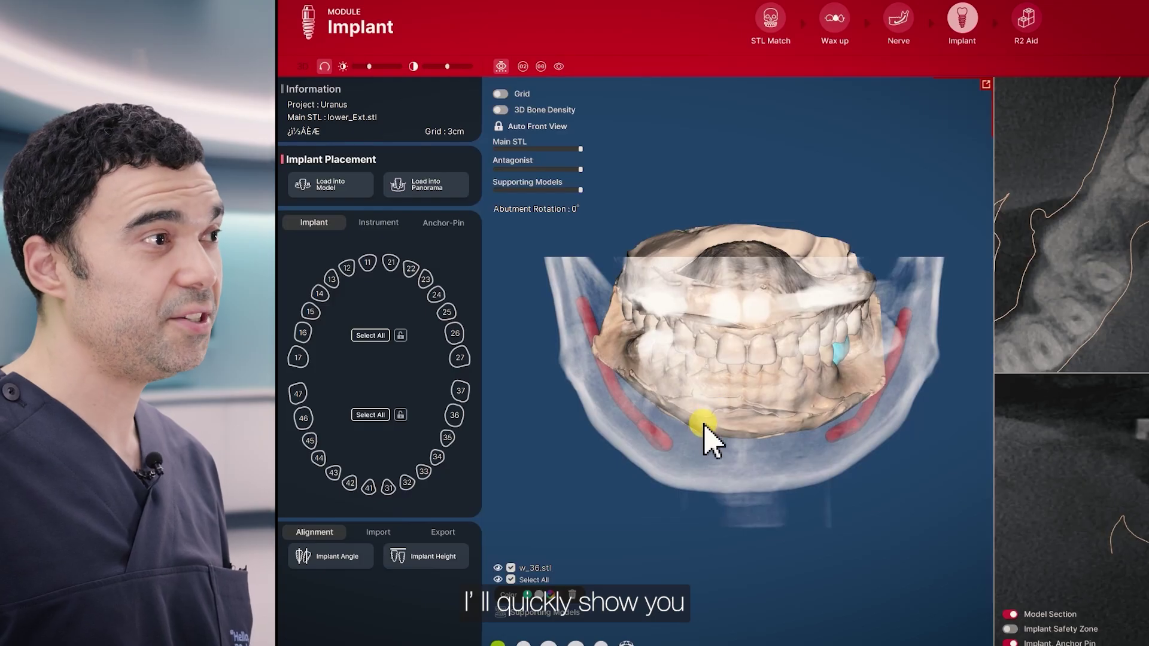
Examine the Load into Model and Load into Panorama placement modes, then exit back to the 3D view
left_click(349, 186)
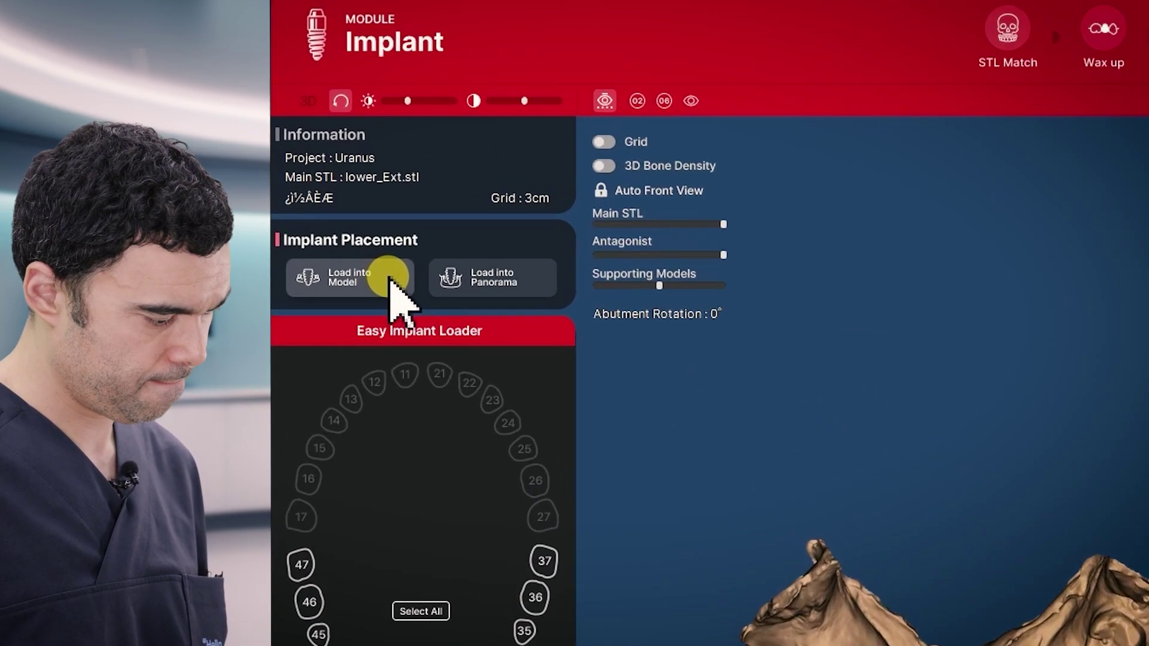
left_click(476, 281)
left_click(376, 282)
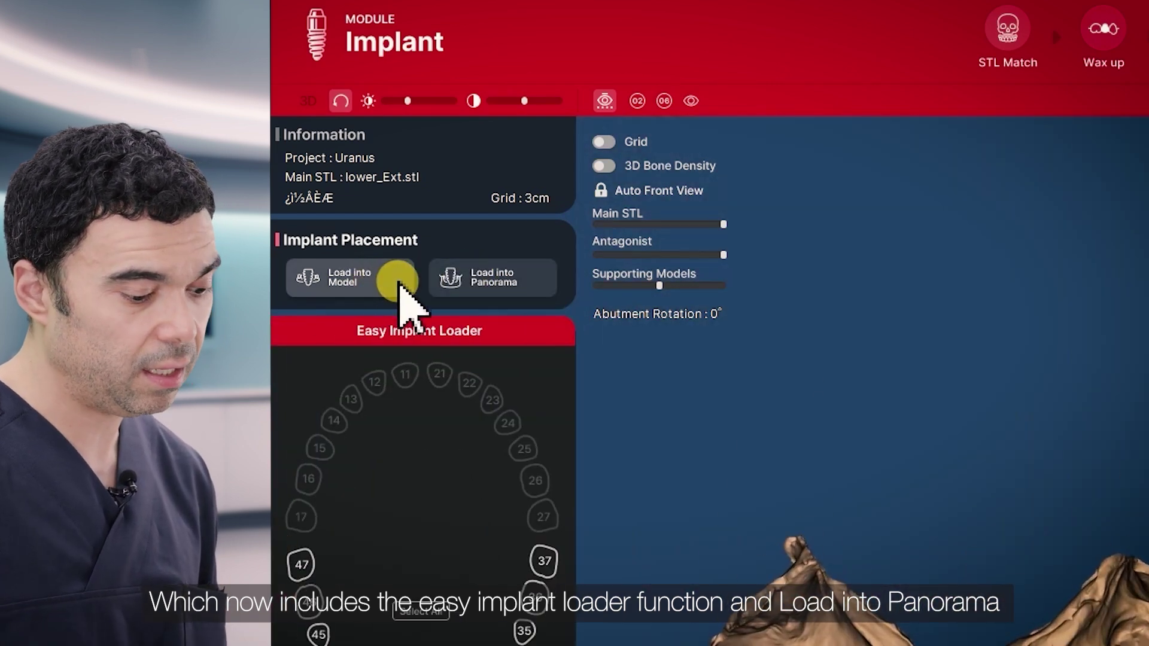
left_click(476, 276)
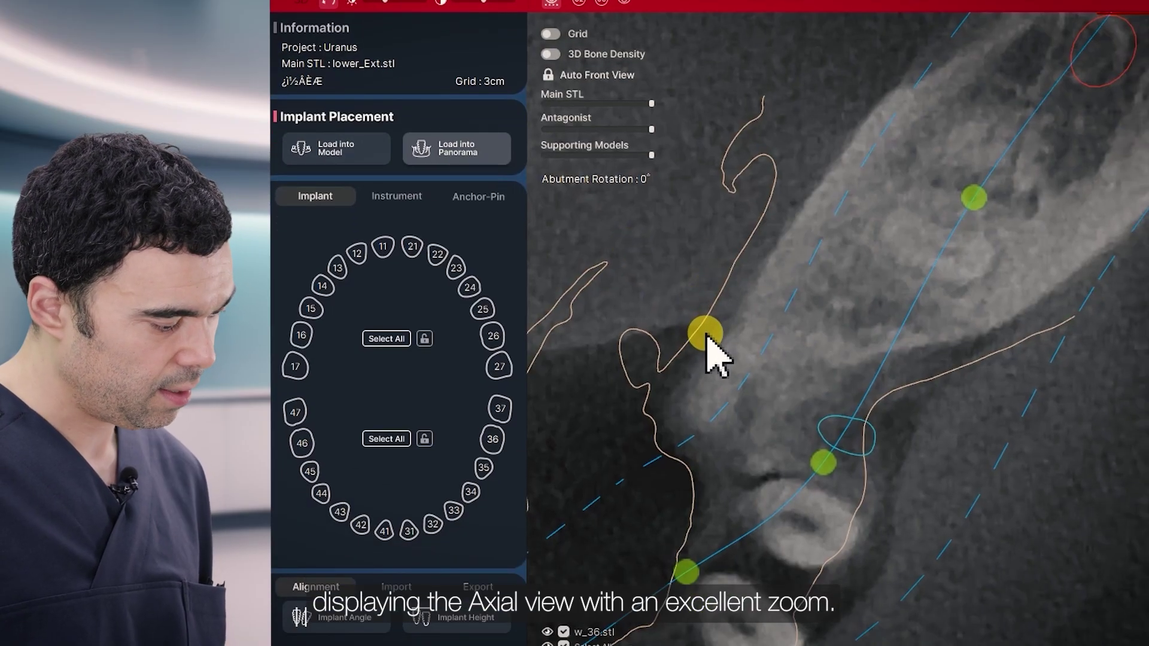
left_click(377, 149)
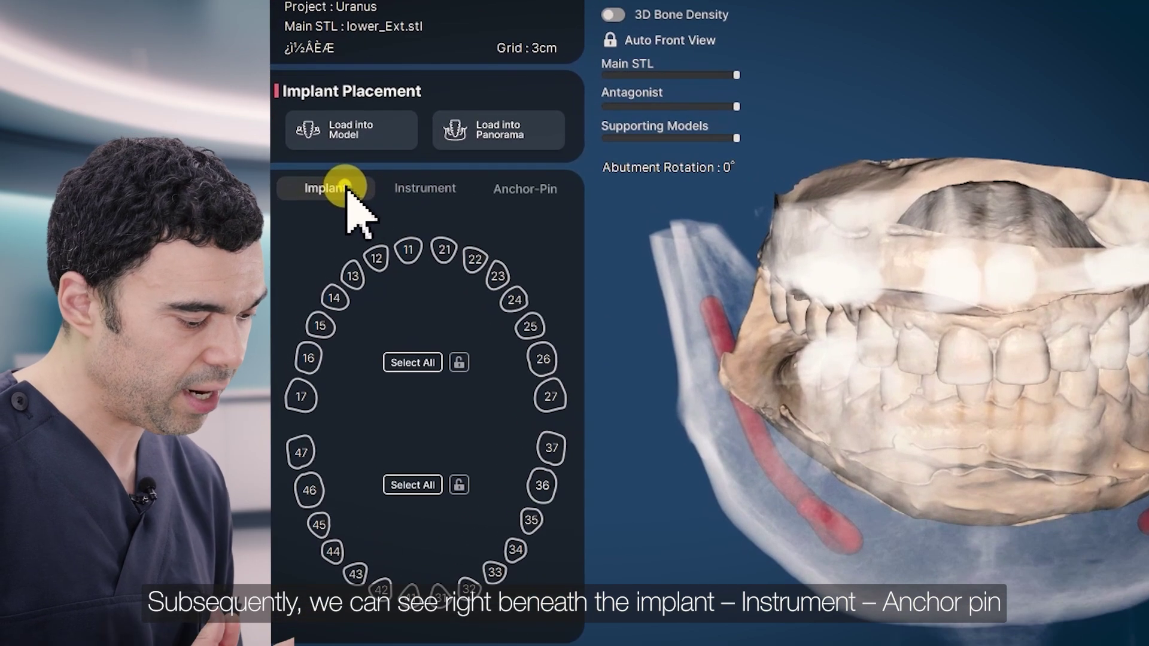
Examine the instrument and anchor-pin charts, then return to the implant tooth chart
left_click(435, 187)
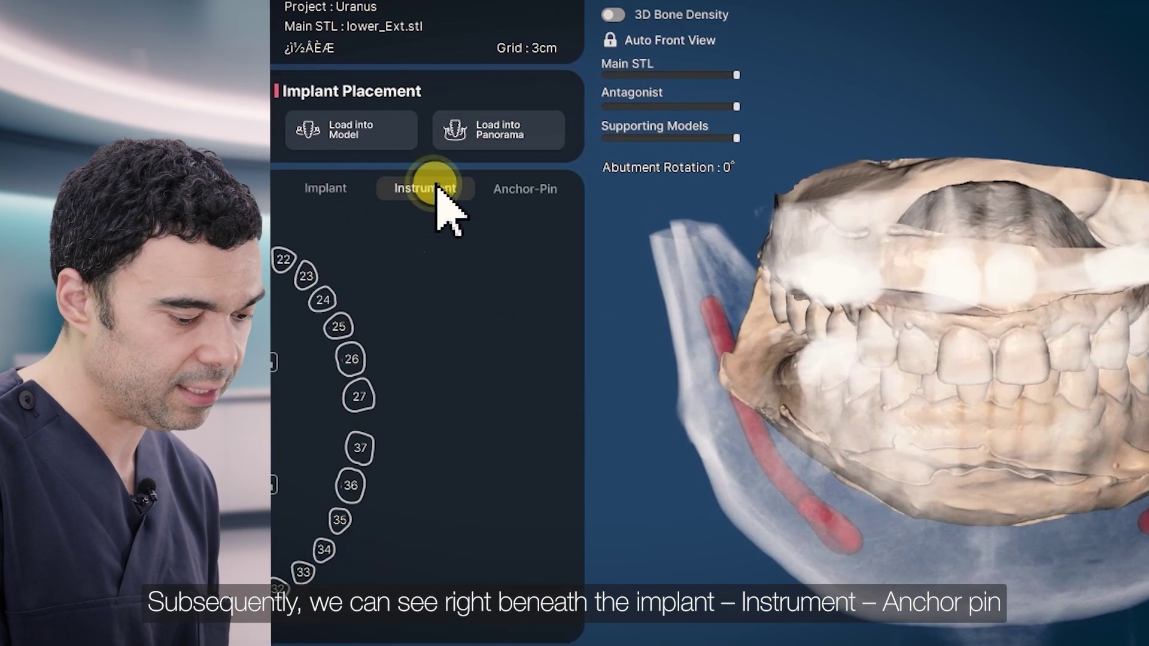
left_click(509, 195)
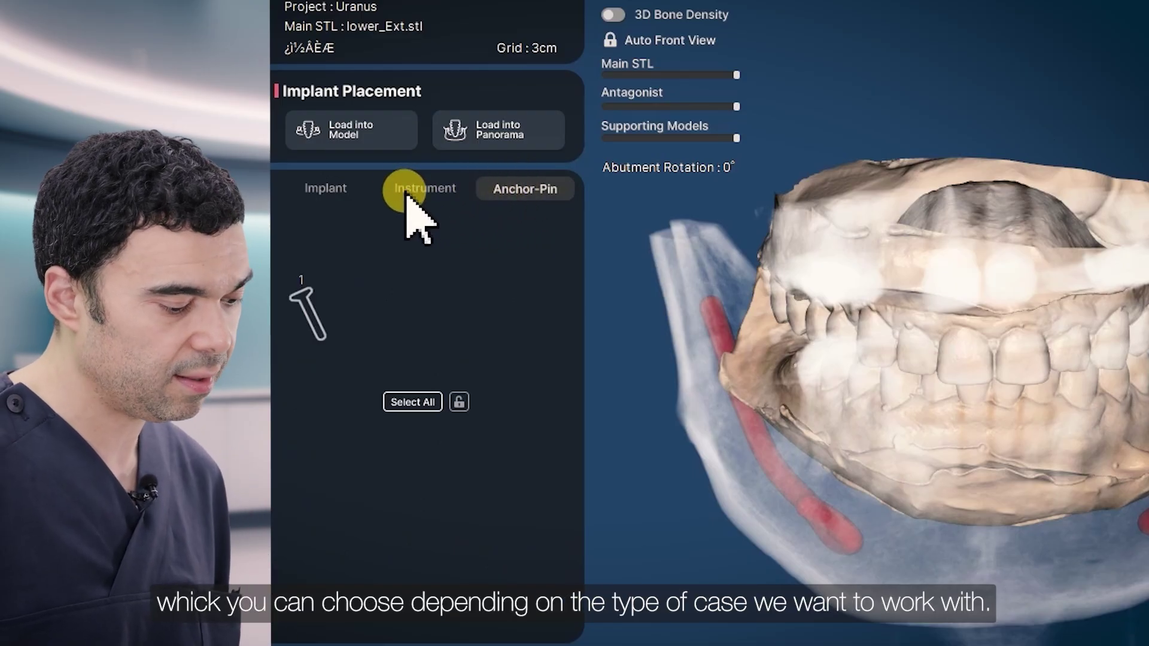
left_click(330, 186)
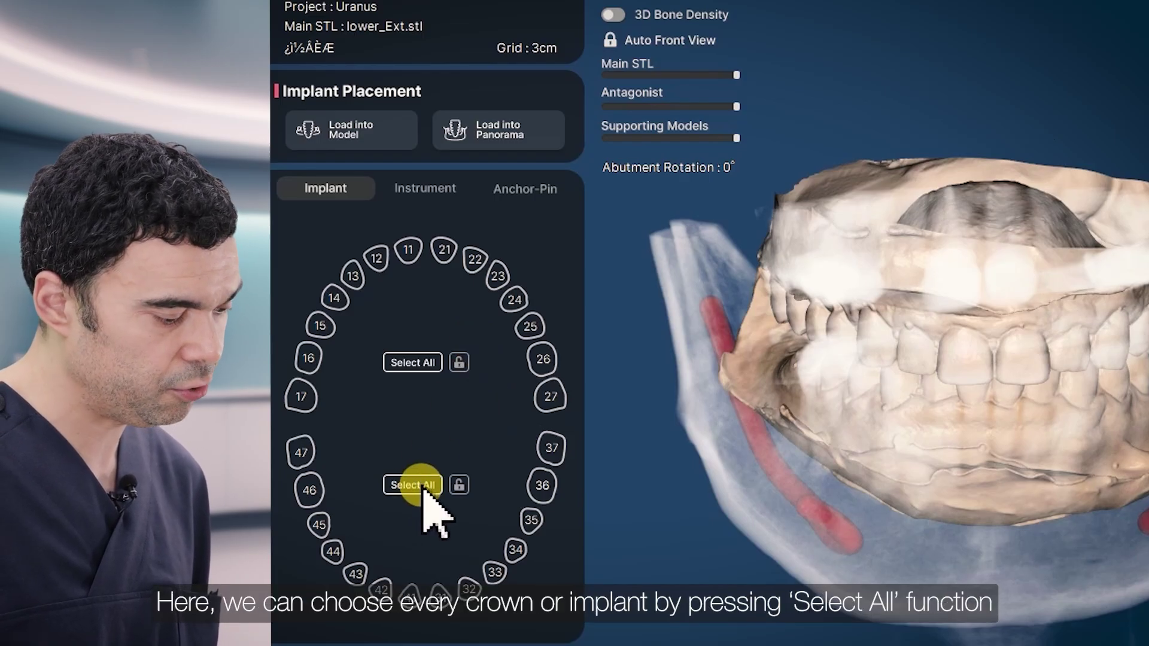
Try to lock all implants of the lower arch and dismiss the message
left_click(459, 485)
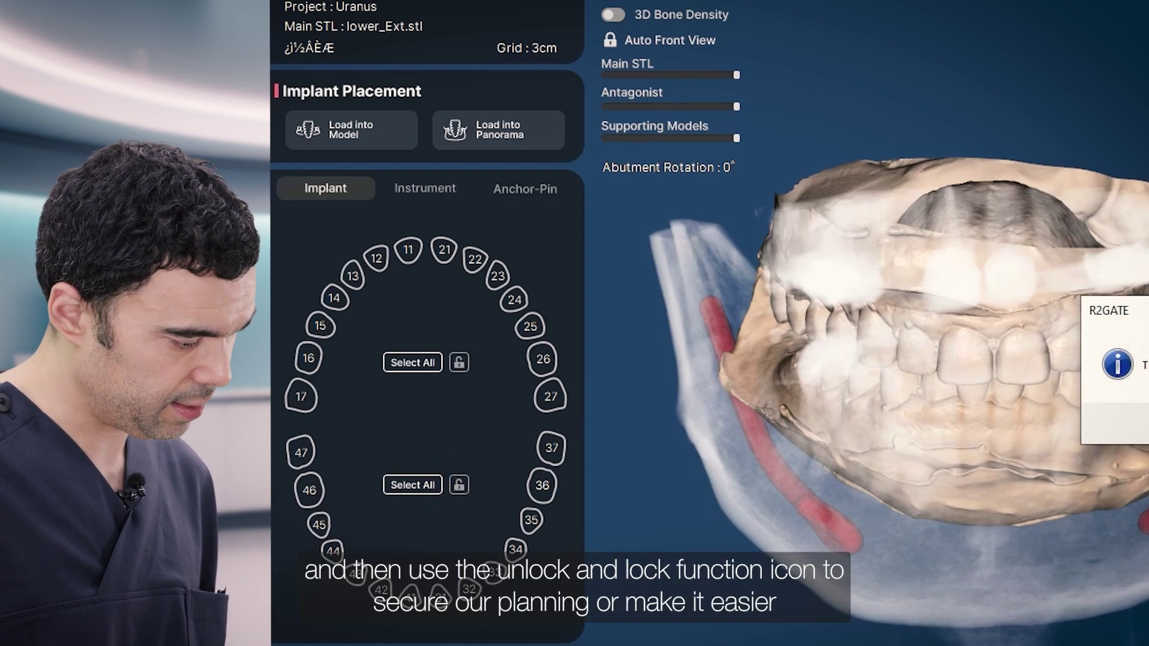
left_click(1142, 423)
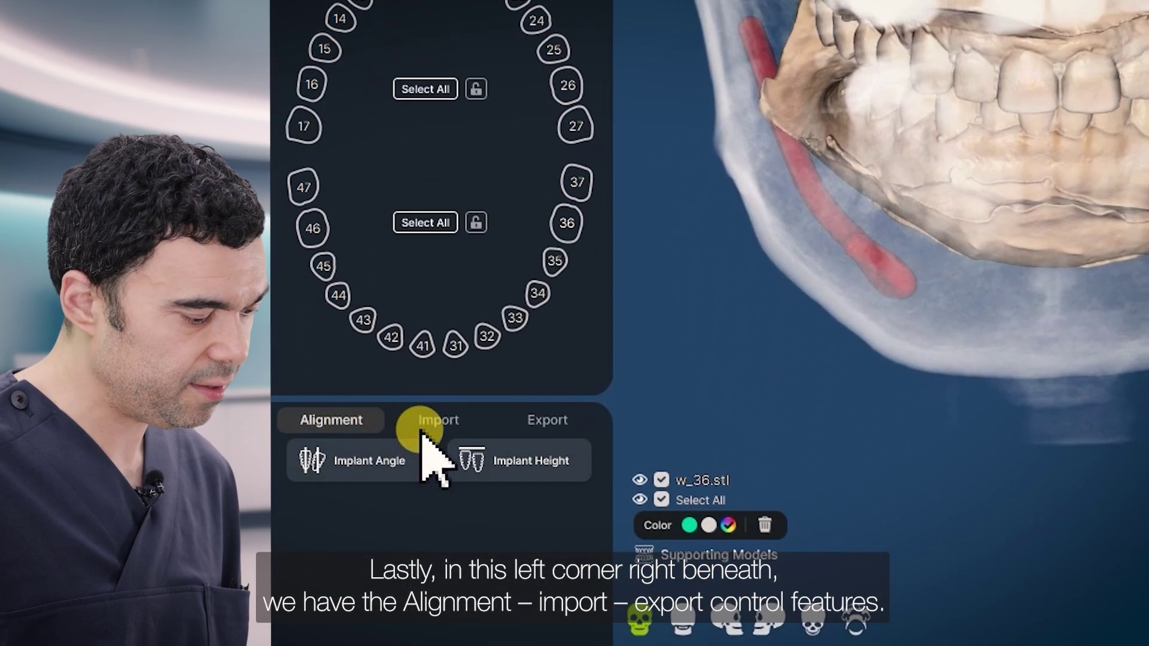
Examine the import and export functions, then return to the alignment functions
left_click(446, 421)
left_click(547, 419)
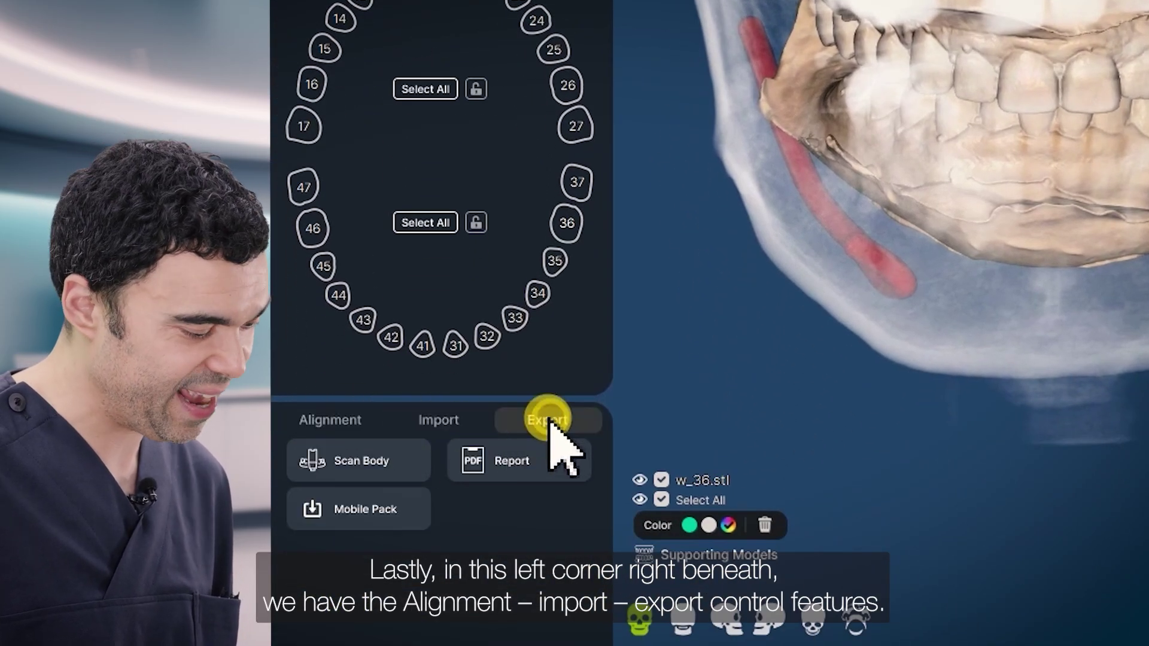
left_click(443, 420)
left_click(327, 419)
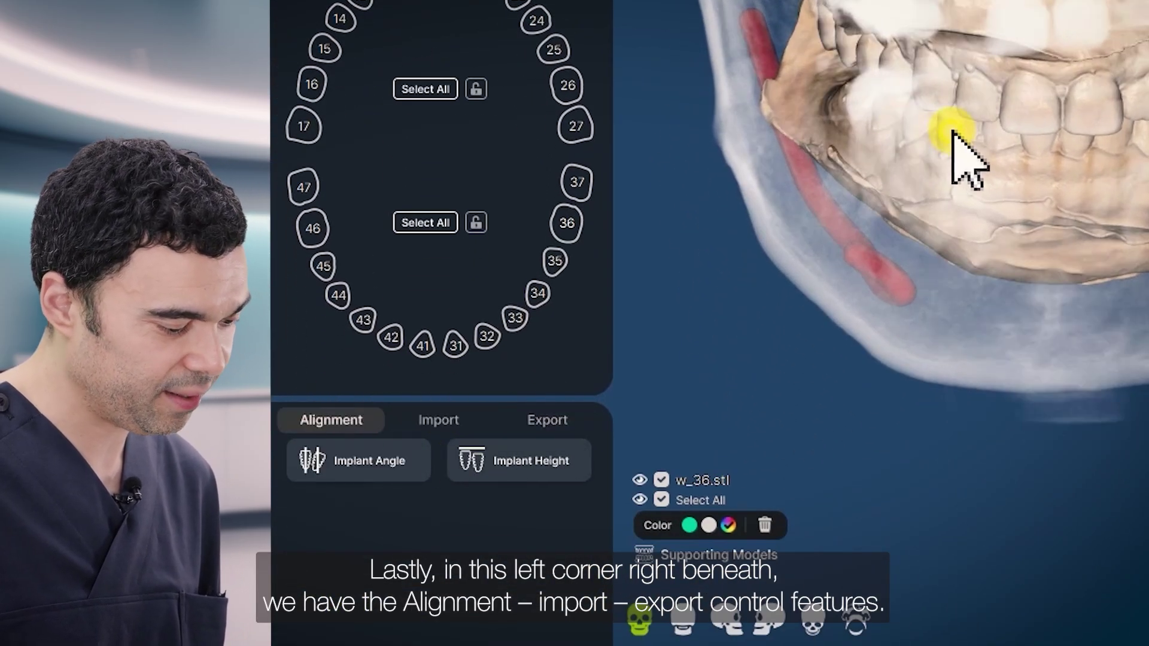
Load an implant for tooth 36 into the model at its wax-up crown and apply the placement
left_click_drag(915, 131, 865, 115)
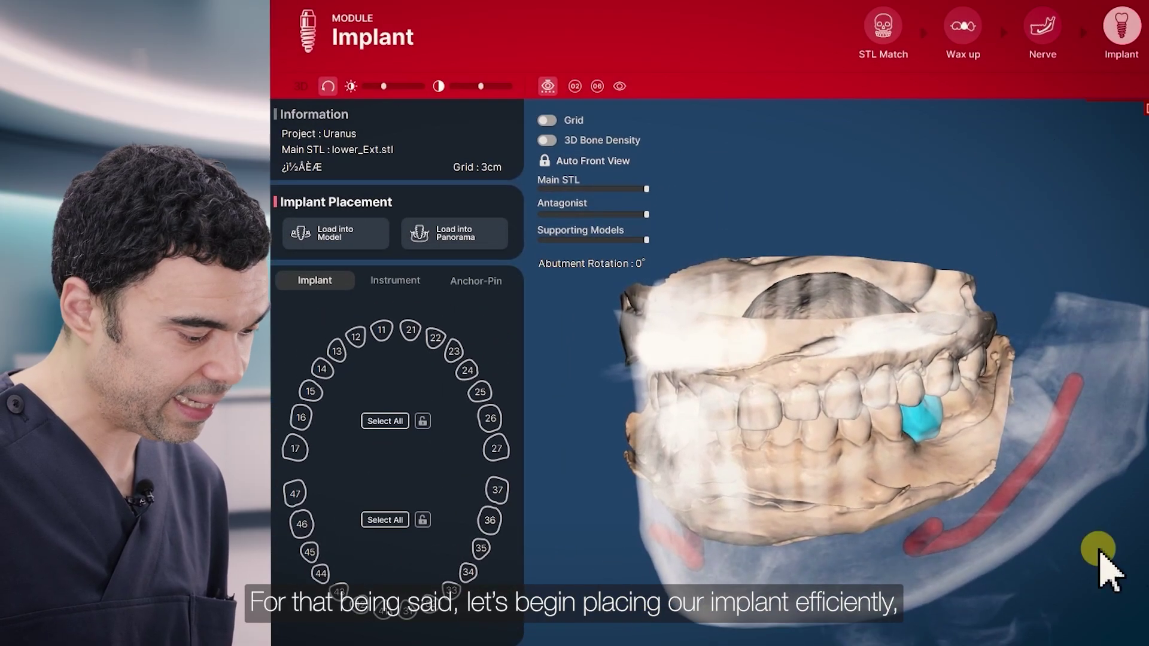
left_click_drag(1100, 554, 921, 482)
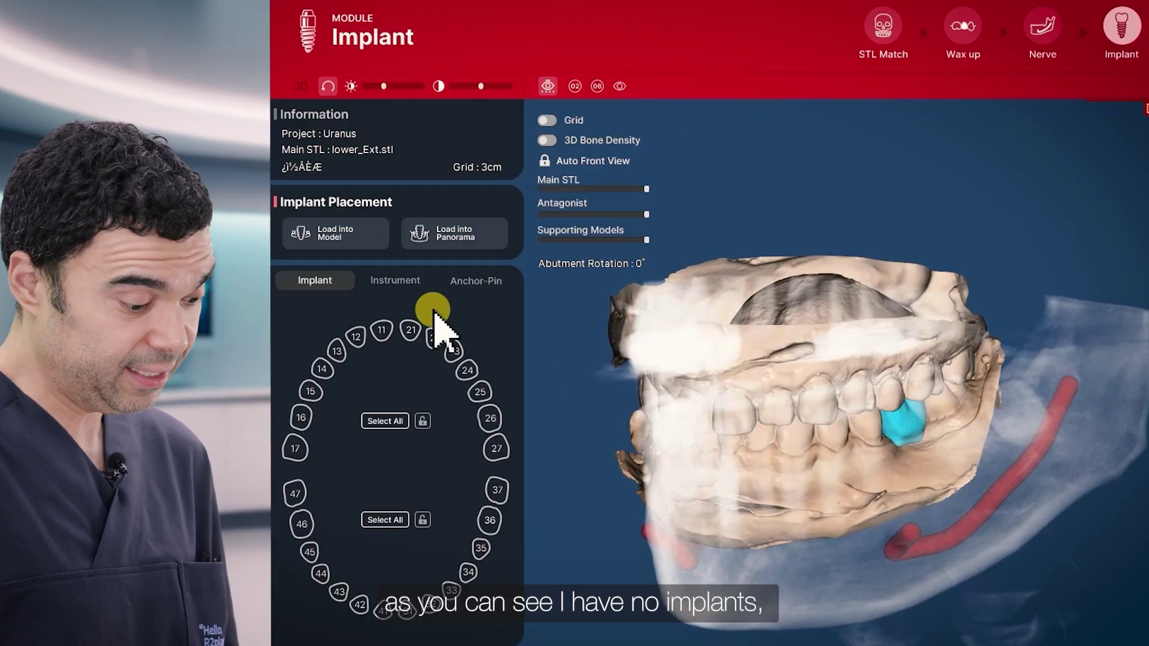
left_click(335, 233)
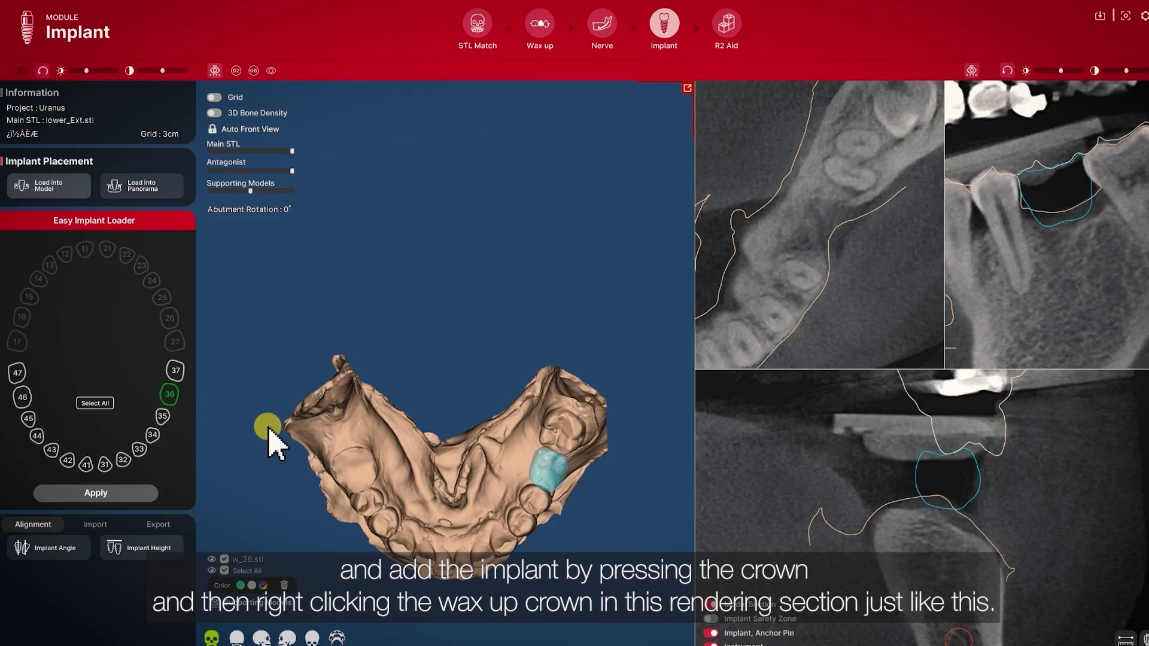
right_click(551, 472)
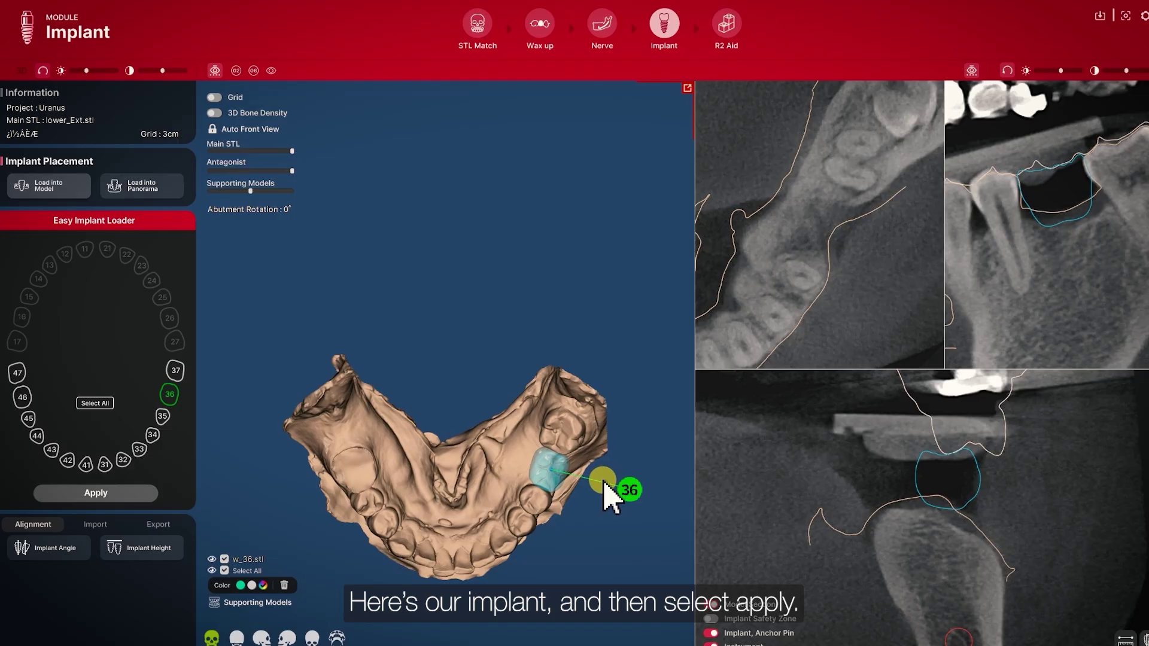
left_click(91, 489)
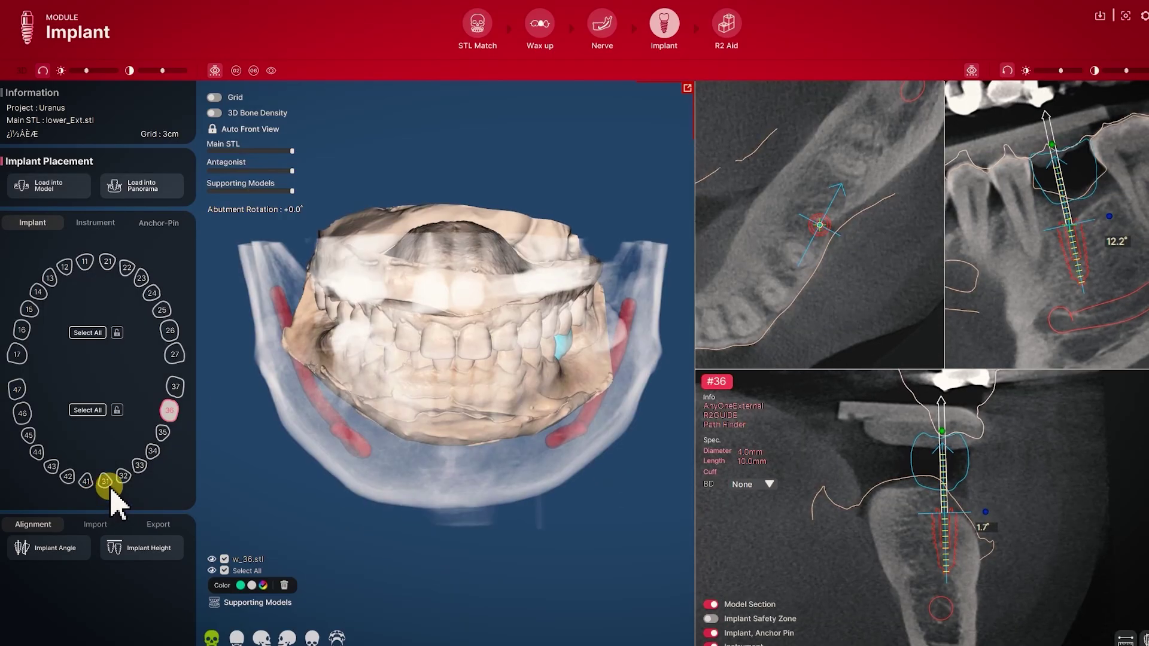
Make the main STL model mostly transparent to expose the implant beneath the wax-up crown
left_click_drag(459, 383, 380, 333)
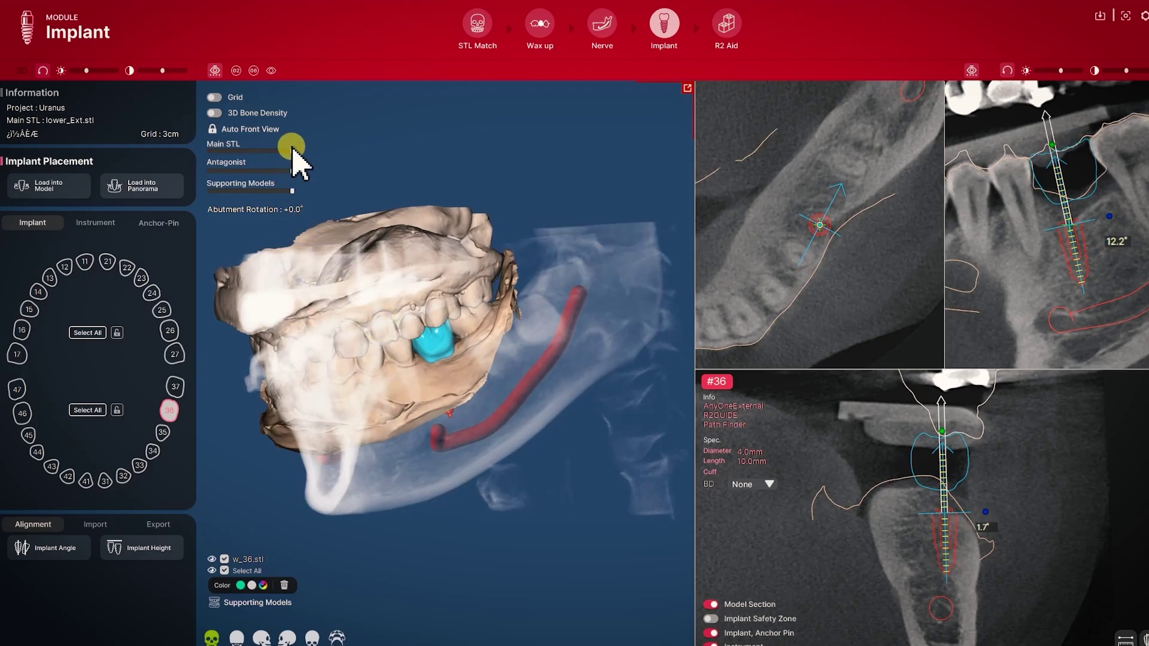
left_click_drag(291, 151, 229, 158)
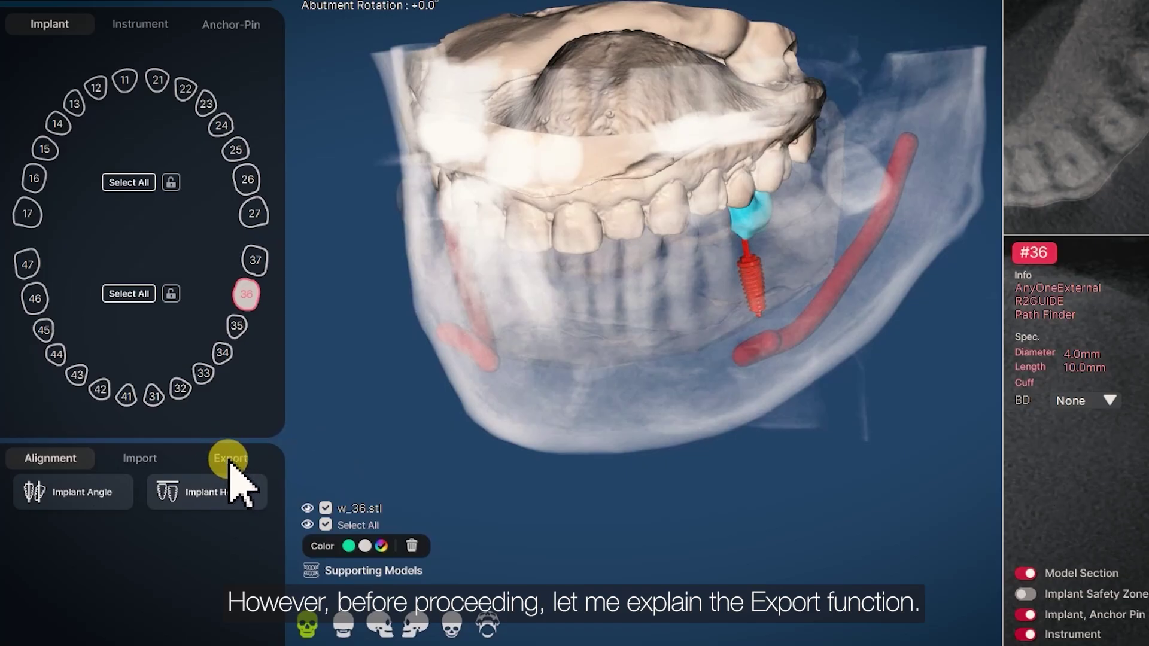
Examine the scan body export options and choose Fixture Level
left_click(158, 524)
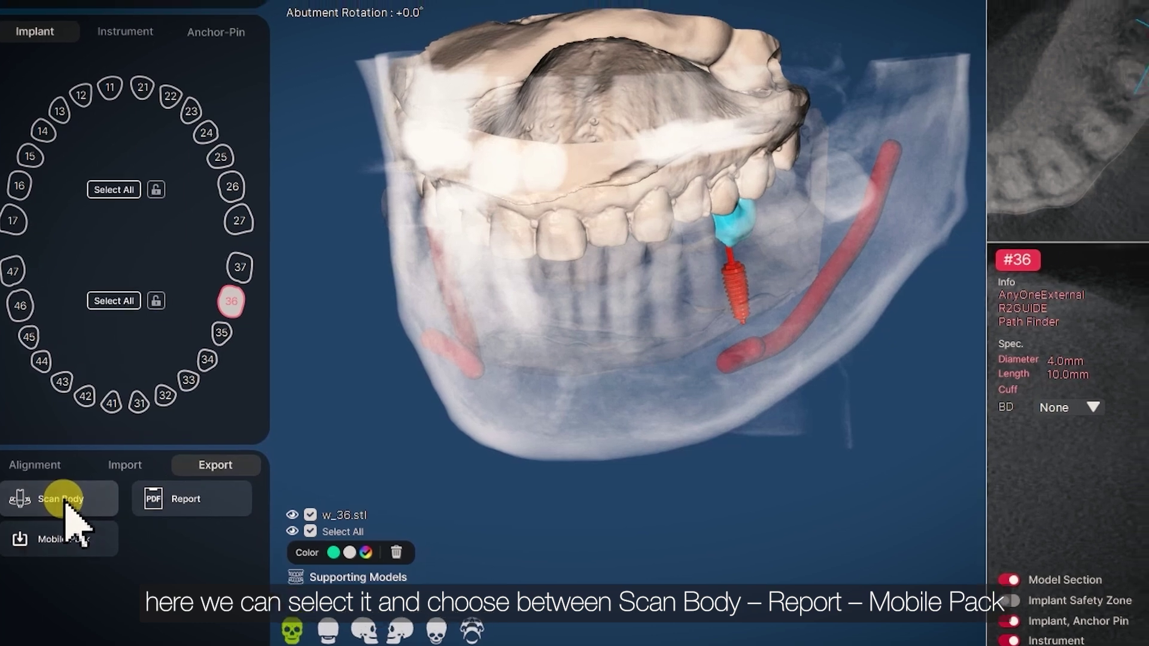
left_click(75, 492)
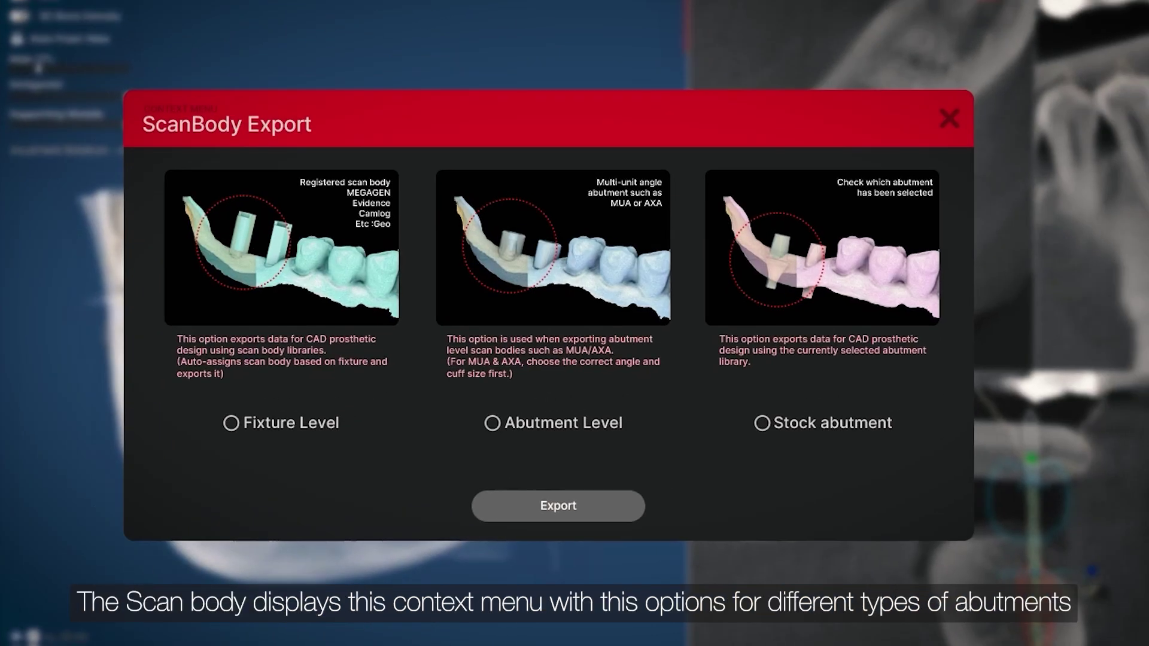
left_click(232, 423)
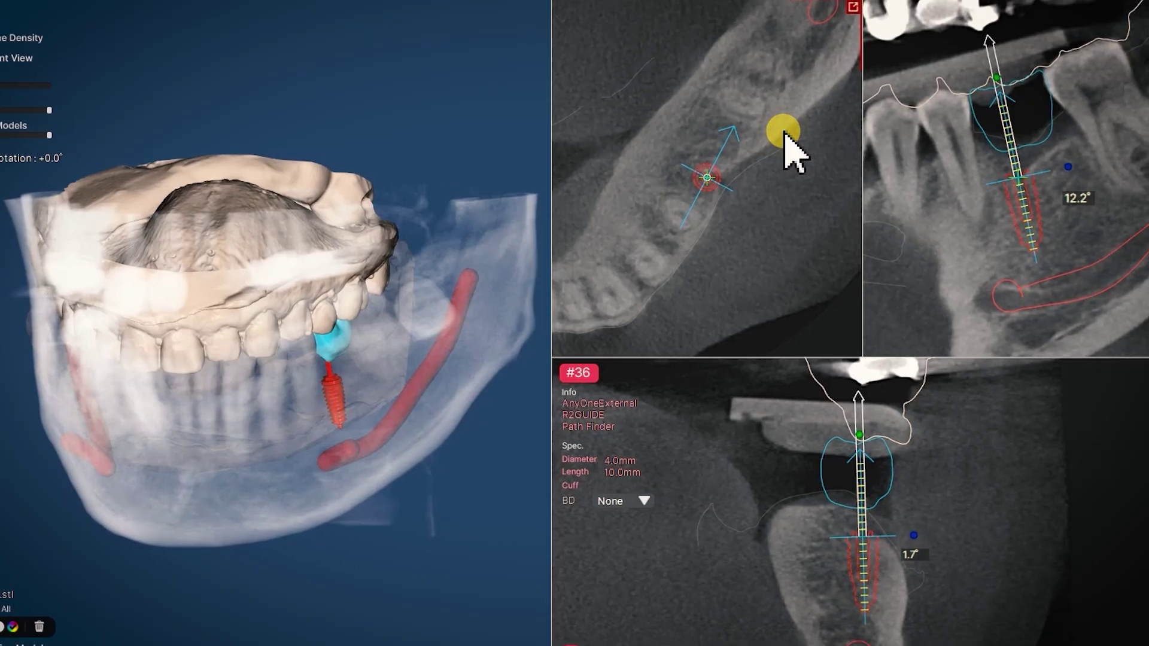
Reposition the implant at tooth 36 within the ridge using the cross-sectional slices
scroll(310, 441, "up", 5)
right_click_drag(262, 430, 255, 429)
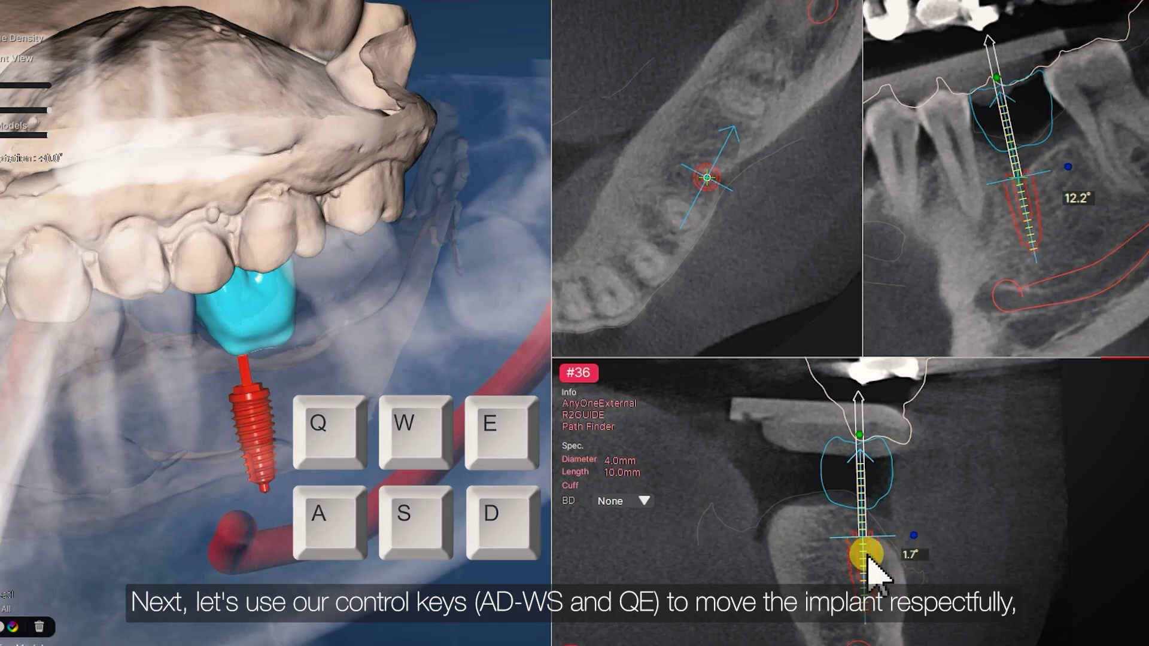
left_click_drag(867, 555, 856, 539)
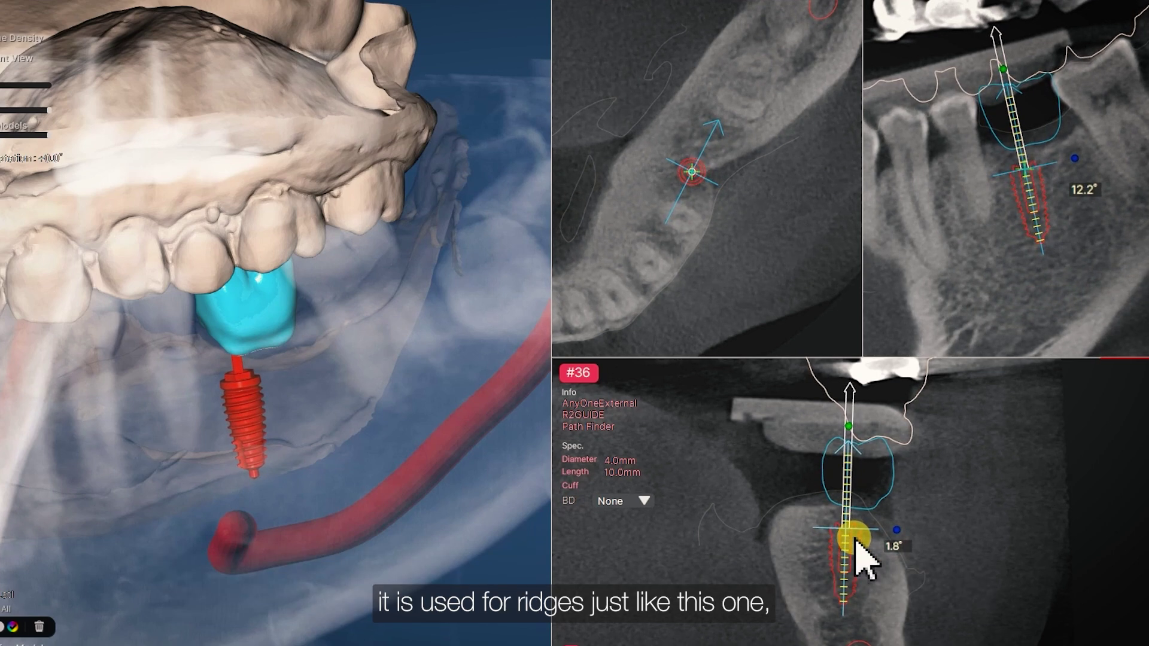
left_click_drag(1025, 189, 1030, 192)
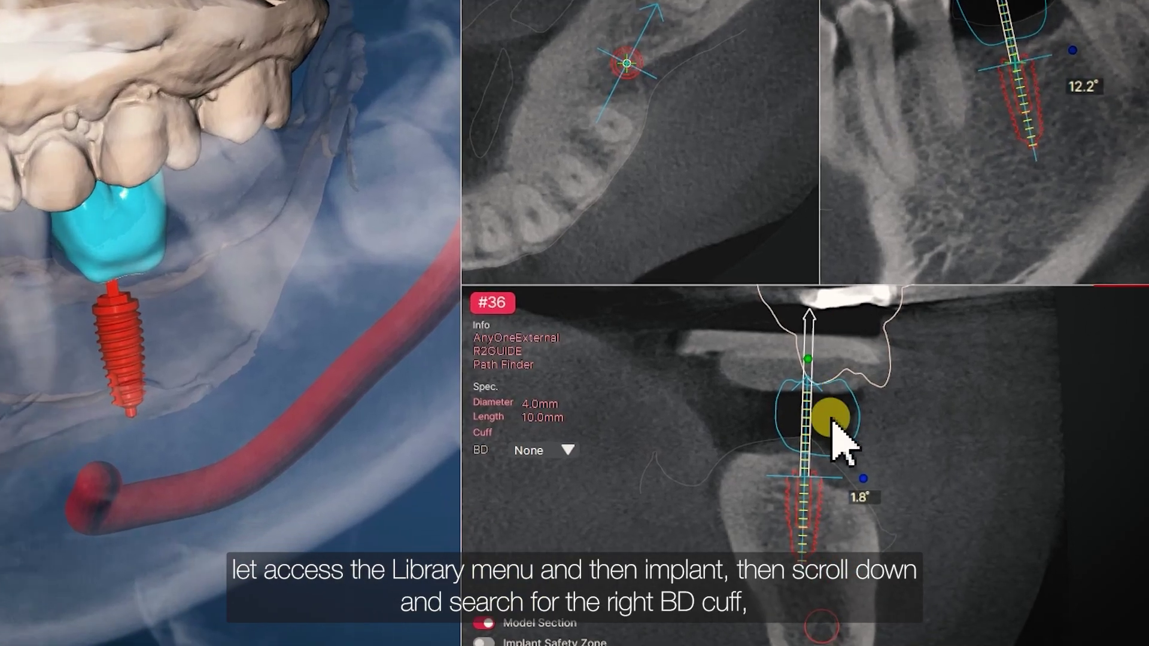
Replace the implant at tooth 36 with a MegaGen BLUEDIAMOND Cuff (DT), size D=4.1 L=9.0 C=4.0, from the implant library
right_click(871, 475)
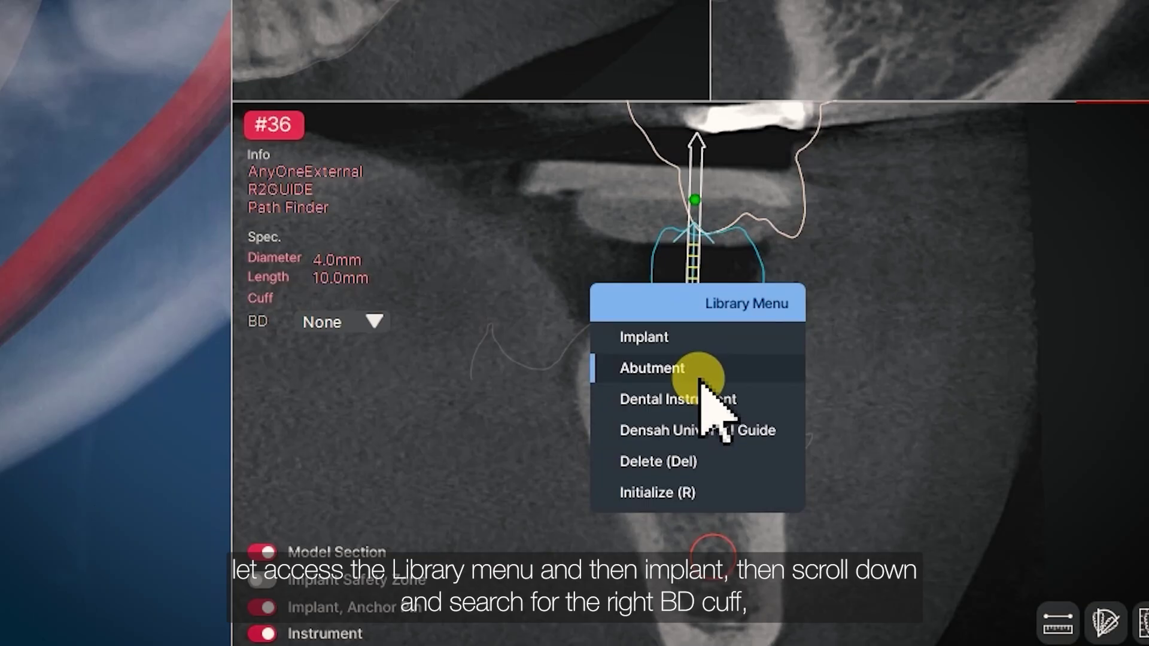
left_click(680, 339)
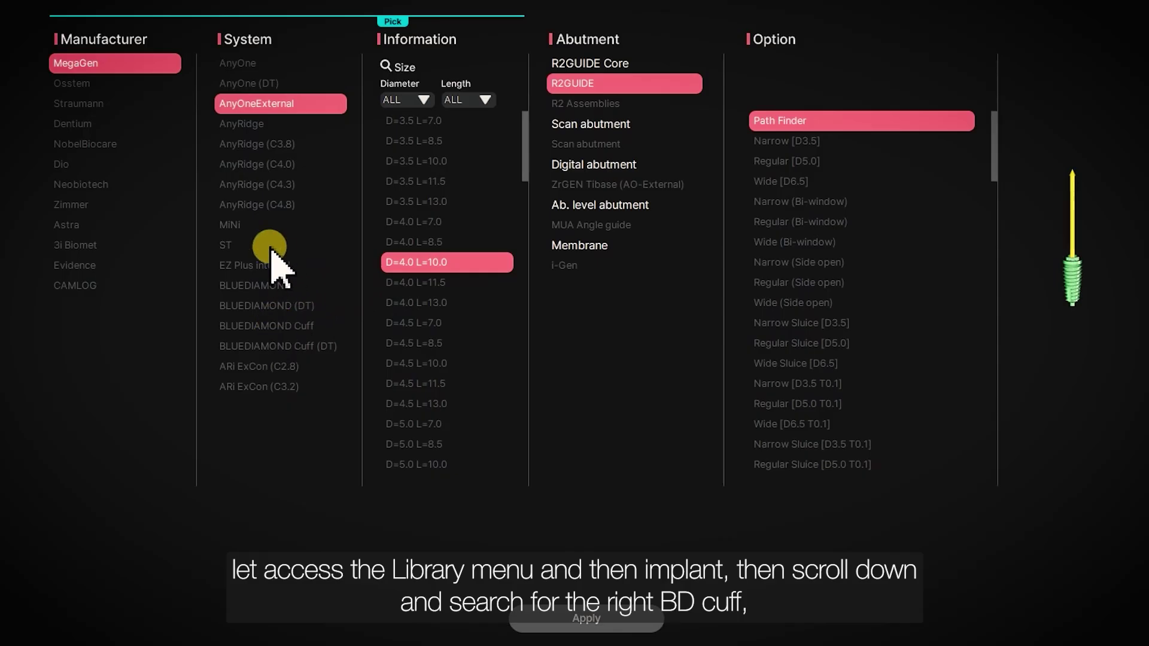
left_click(274, 306)
left_click(277, 326)
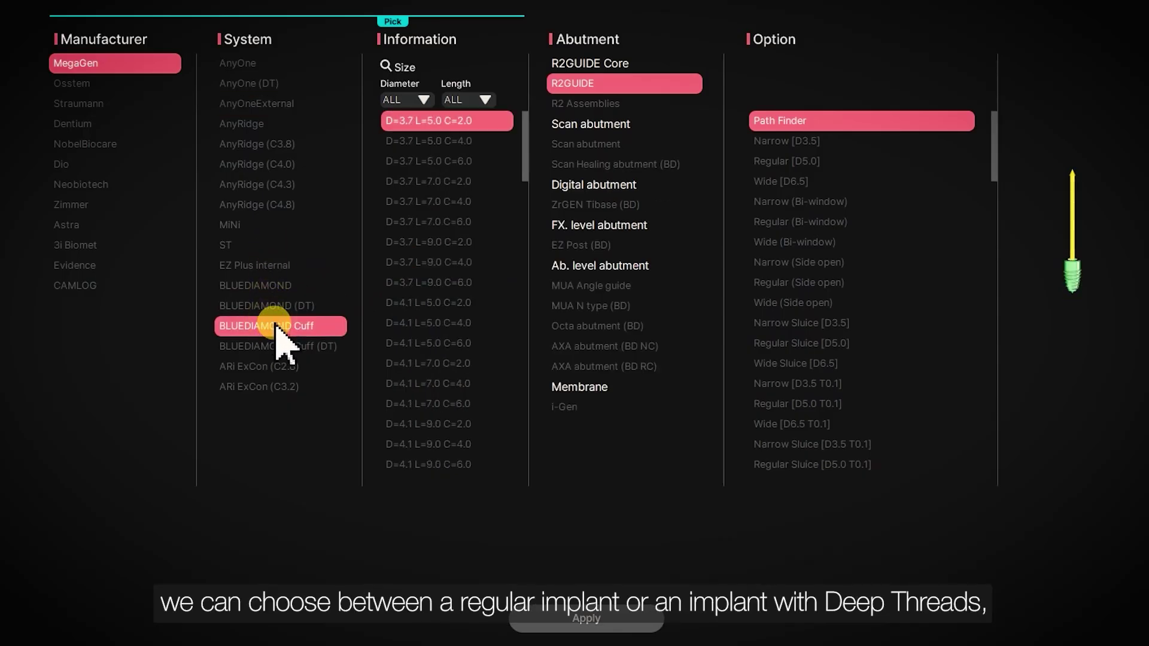
left_click(290, 347)
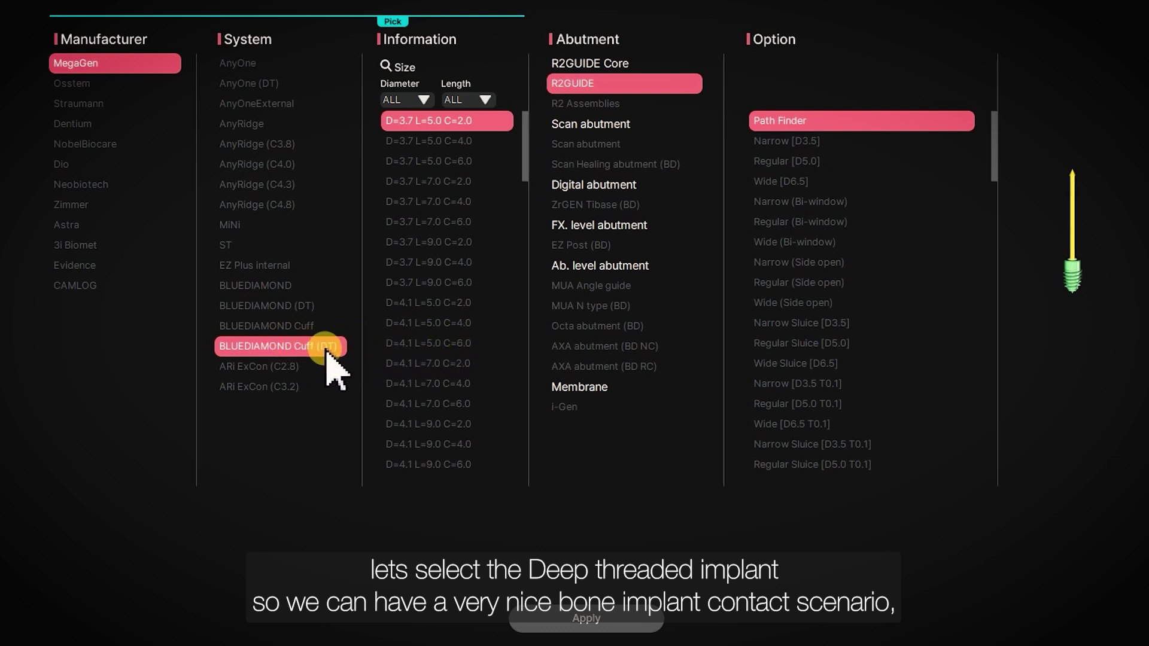
left_click(428, 444)
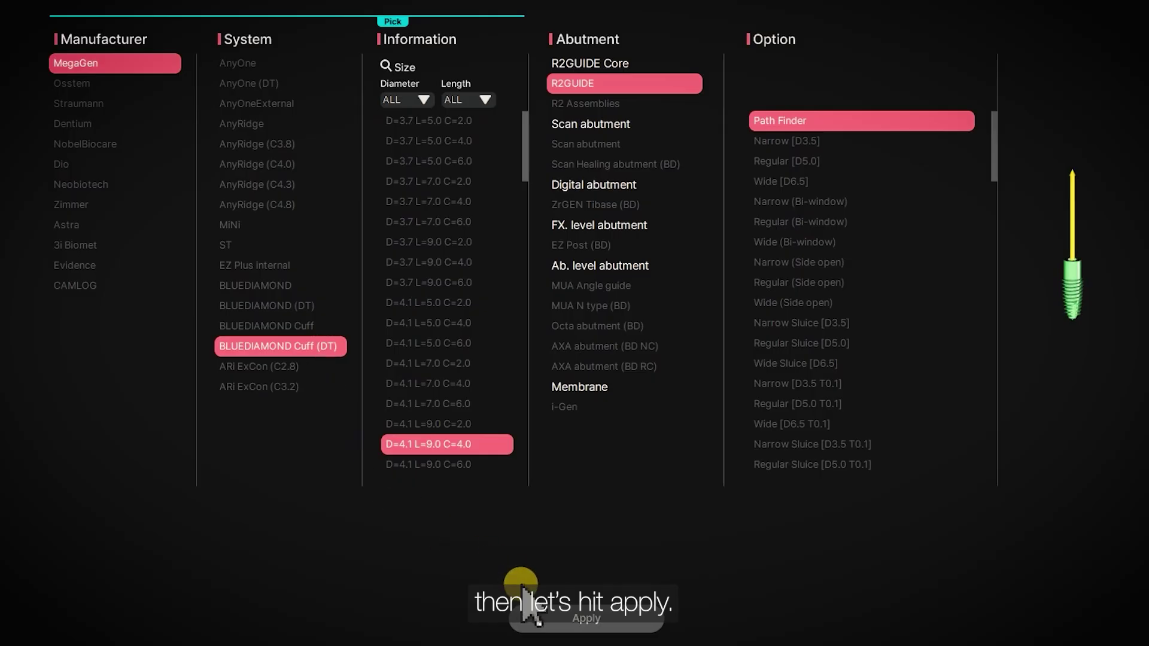
left_click(598, 620)
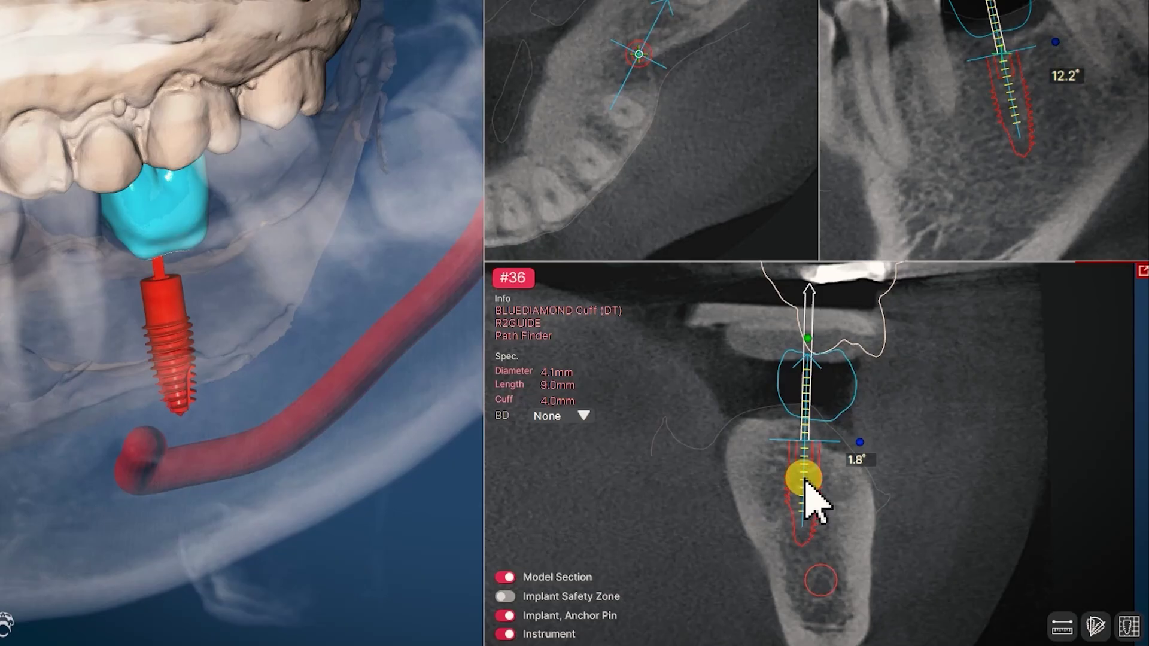
Reposition and tilt the implant at tooth 36 in the ridge, and resize it to a 2.0 mm cuff and 3.7 mm diameter
left_click_drag(805, 493, 830, 353)
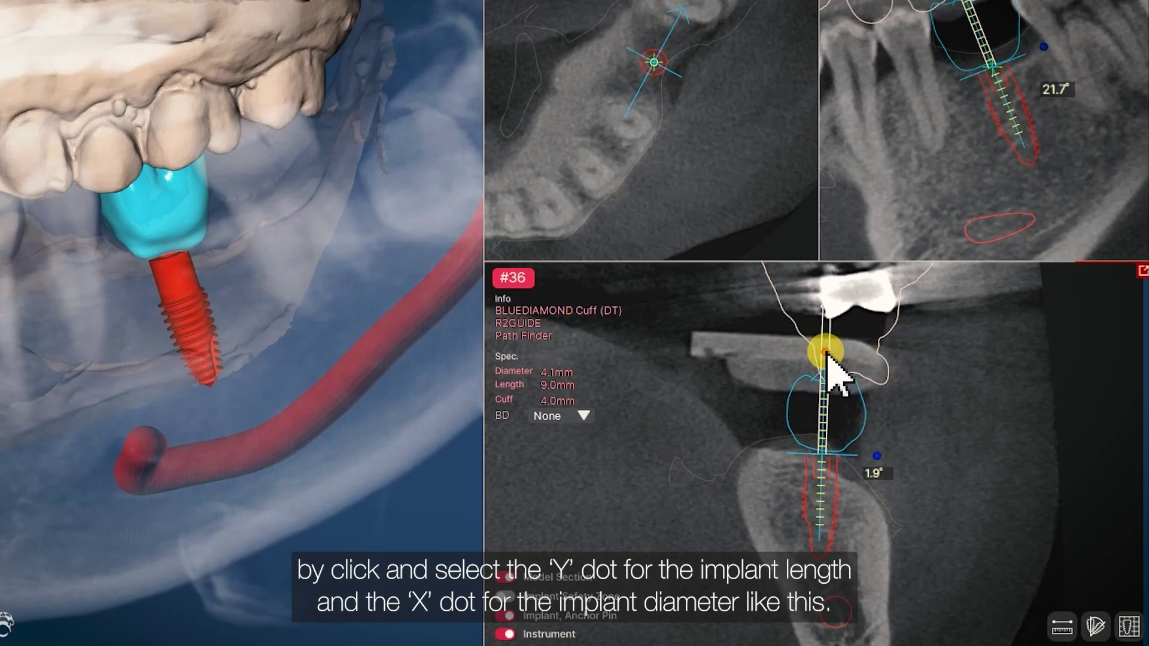
left_click_drag(826, 353, 824, 476)
left_click(866, 460)
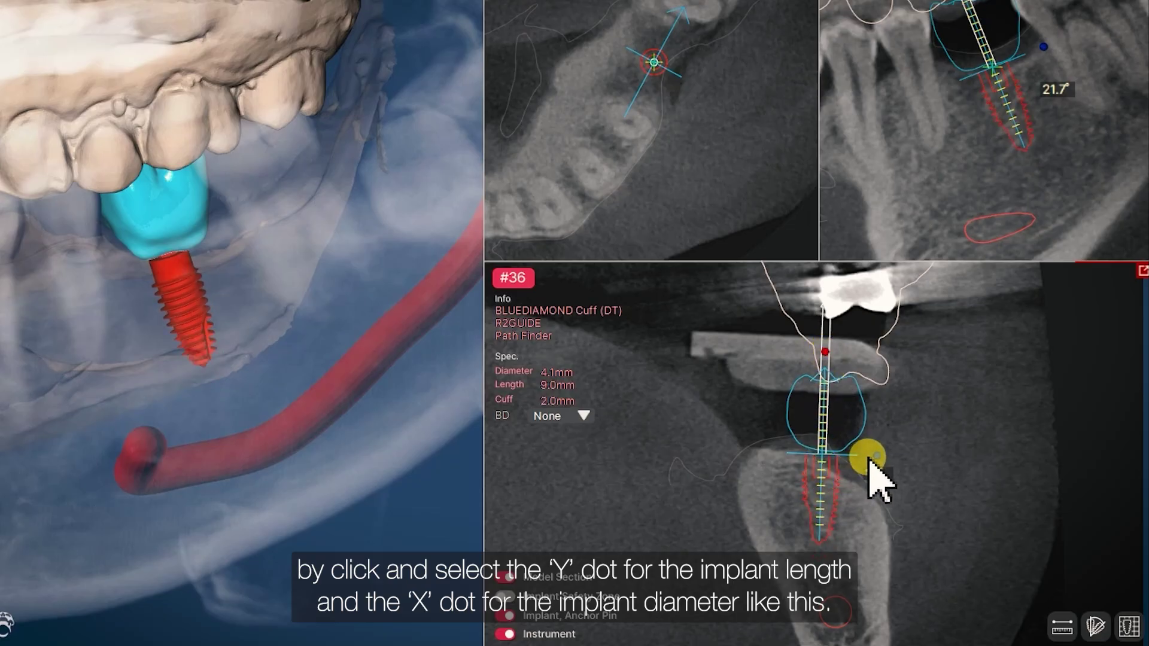
left_click_drag(875, 458, 853, 472)
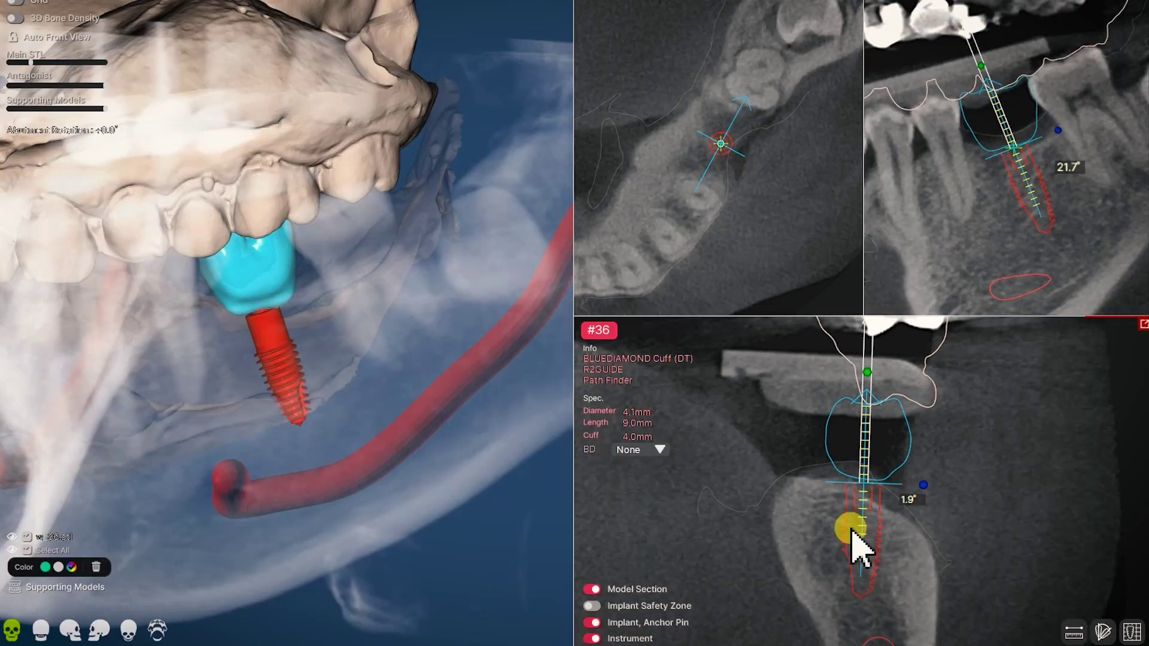
Measure the distance from the implant's side wall up to its platform level on the enlarged slice, then erase the measurement
left_click_drag(854, 530, 752, 516)
scroll(907, 520, "up", 3)
left_click(1142, 325)
left_click_drag(1088, 415, 1086, 377)
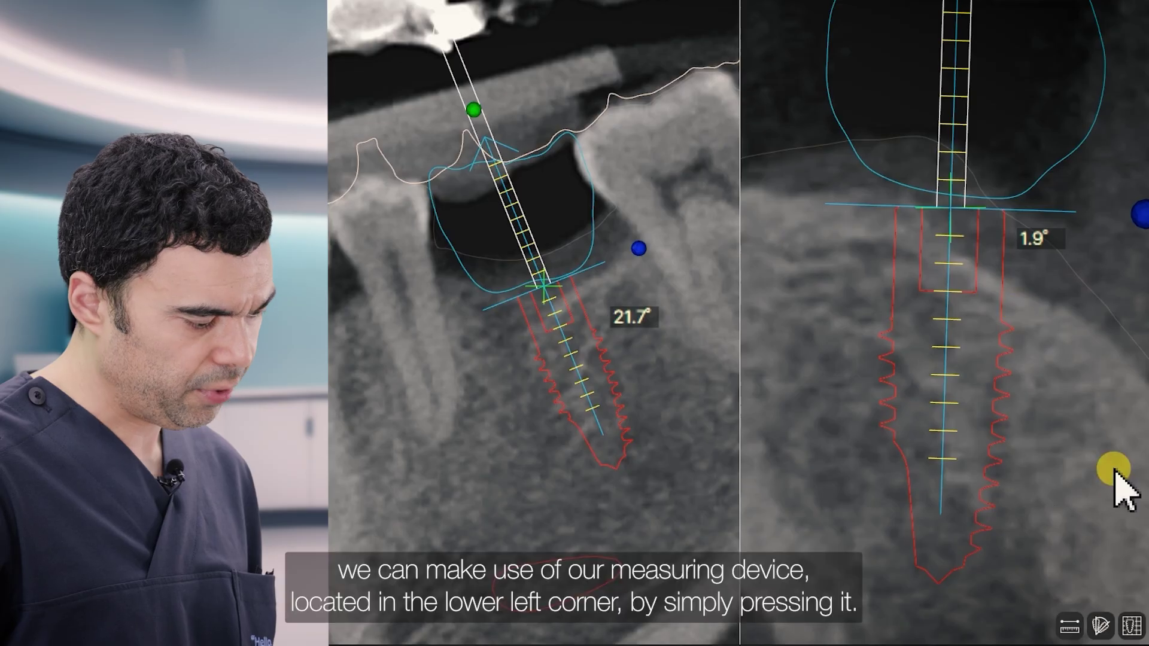
left_click(1073, 629)
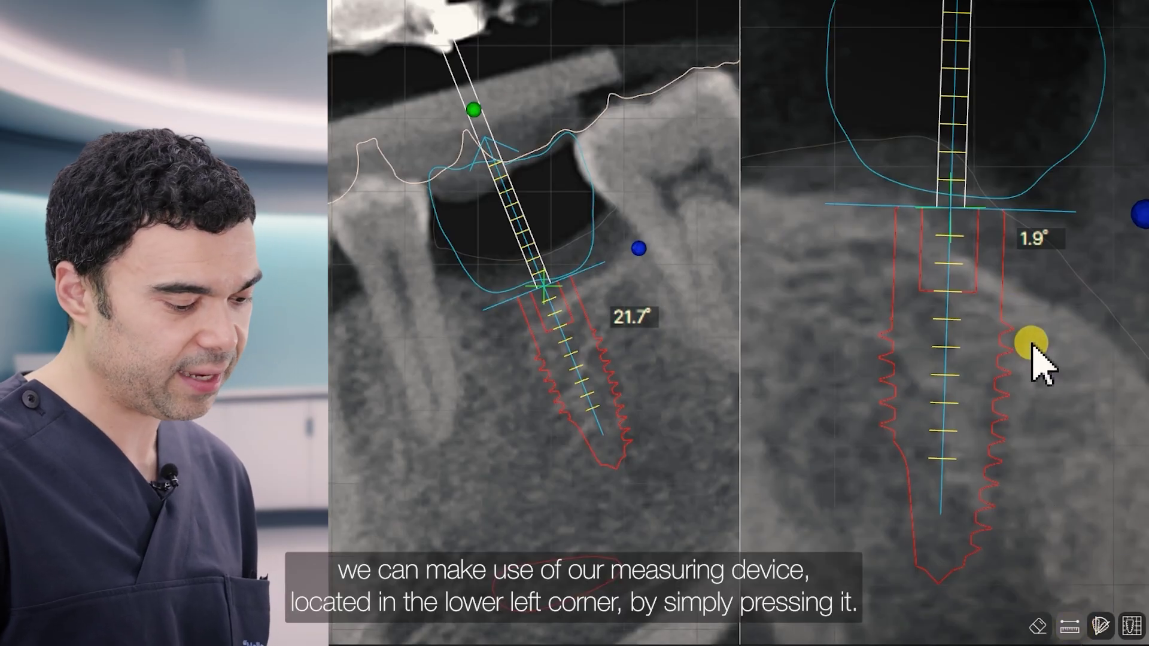
left_click(1004, 285)
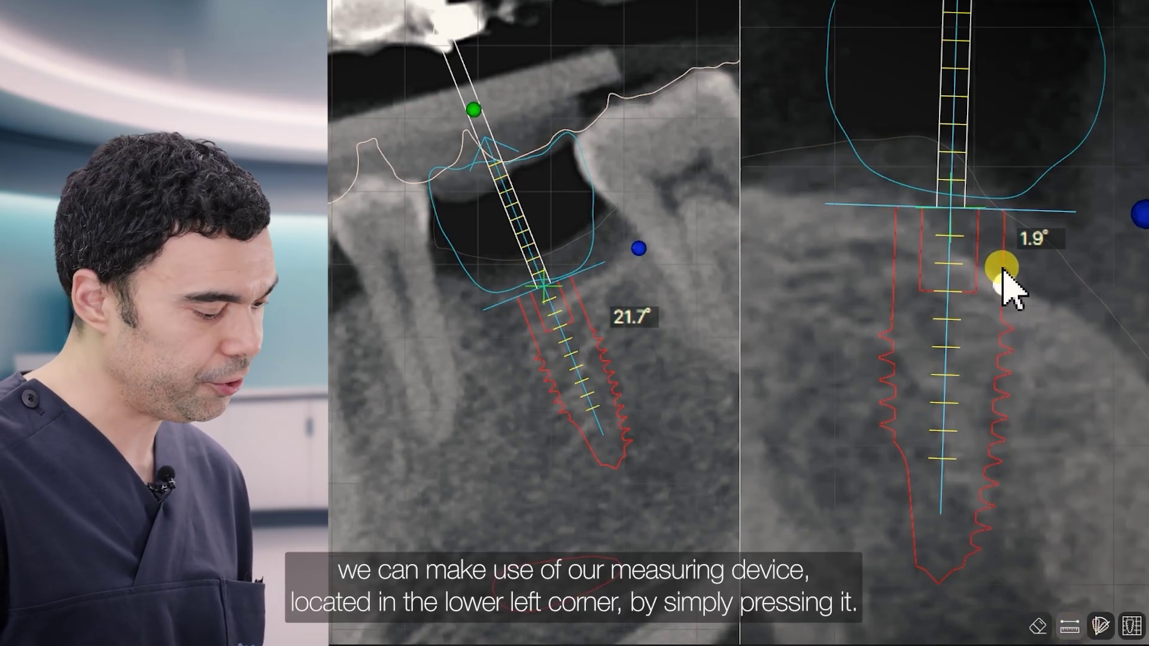
left_click(993, 202)
left_click(996, 200)
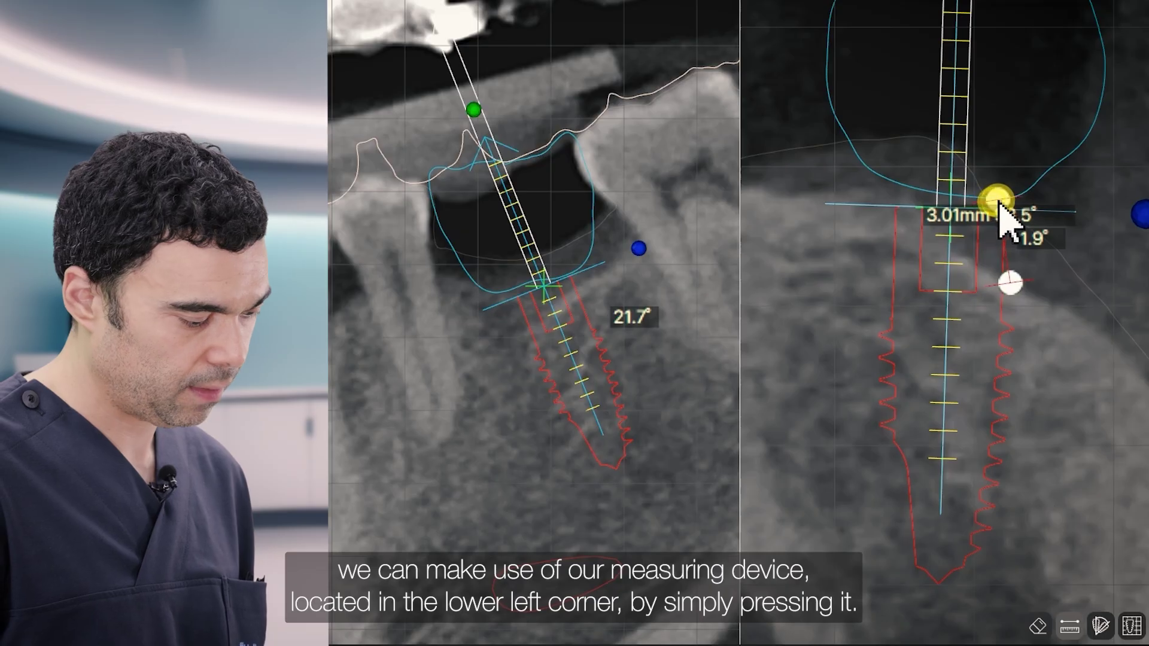
left_click(1043, 624)
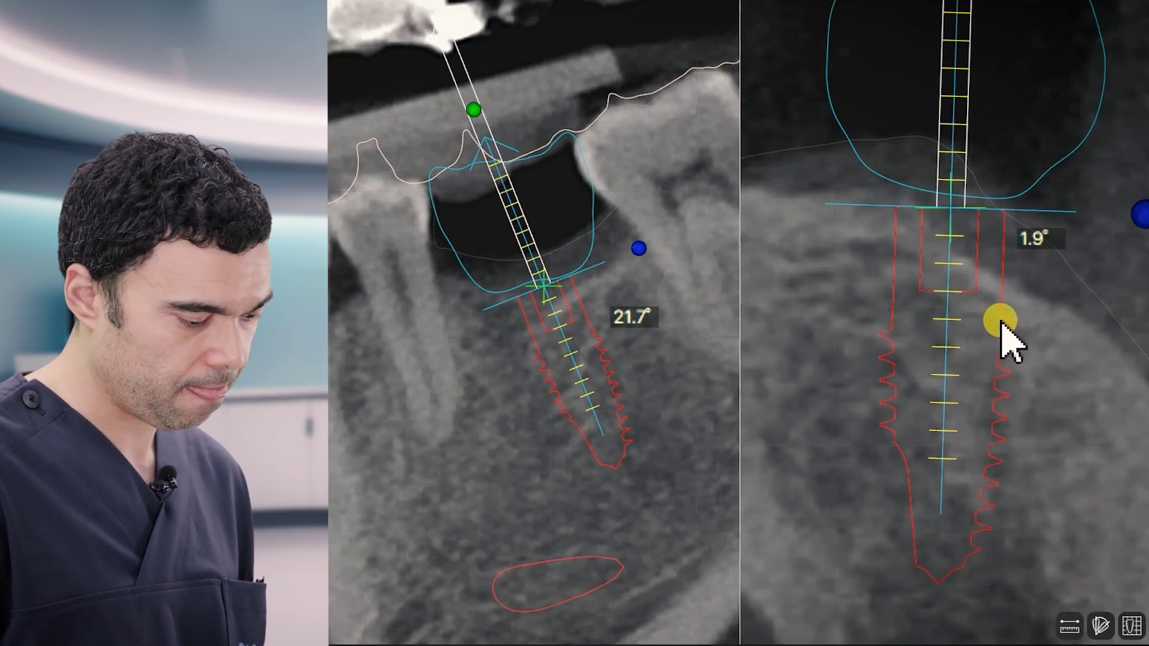
Start another distance measurement beside the implant
left_click(1070, 625)
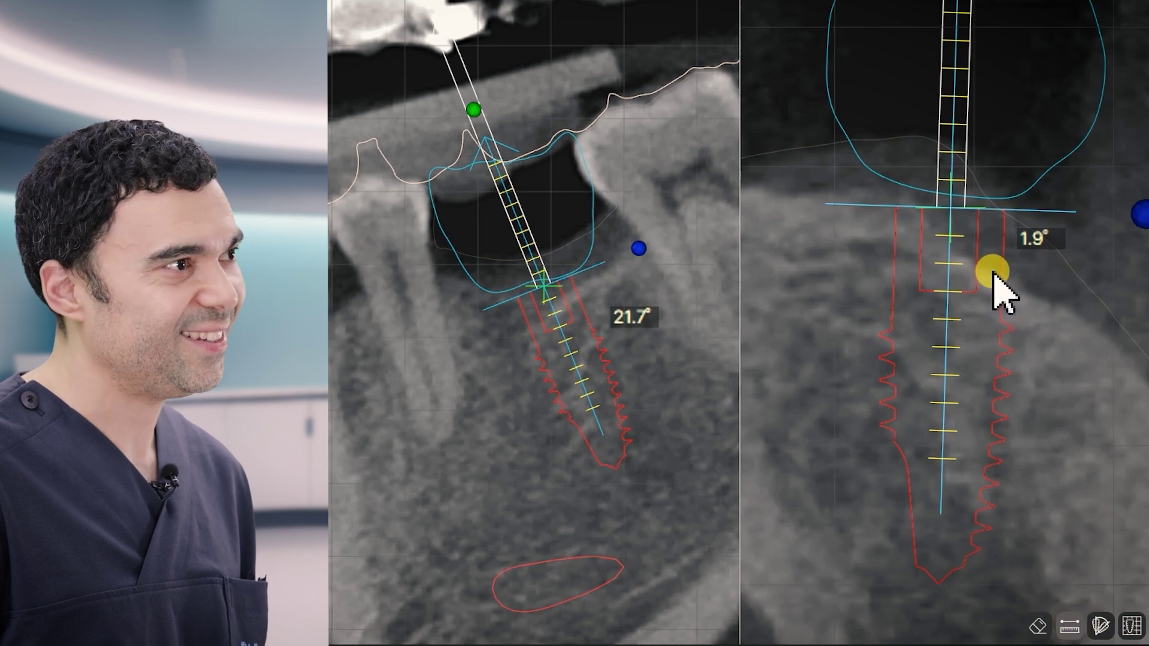